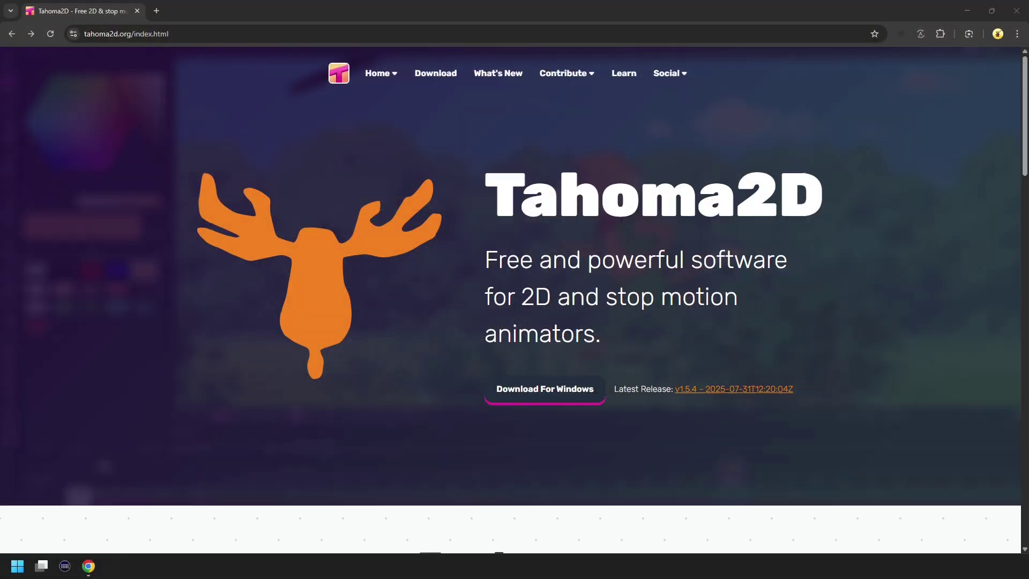
Download the Windows Nightly Build as Tahoma2D-portable-win.zip and scroll to the run instructions
click(448, 75)
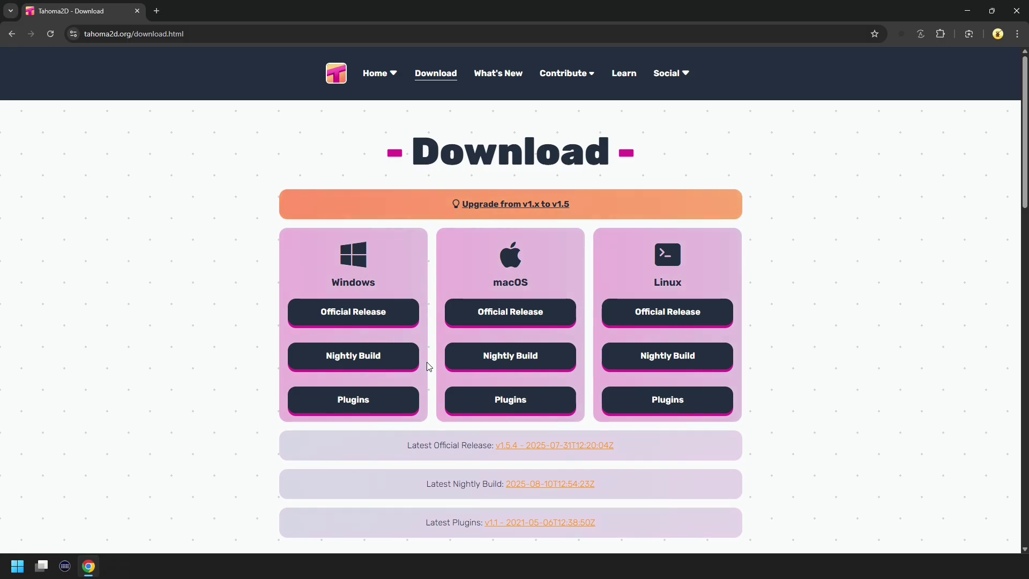
click(382, 358)
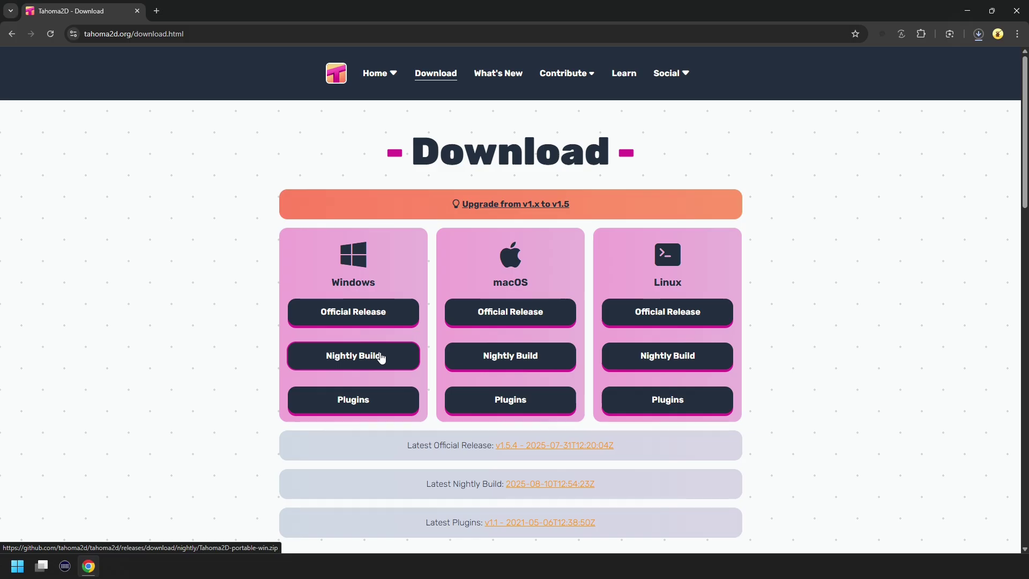
scroll(380, 359, down, 6)
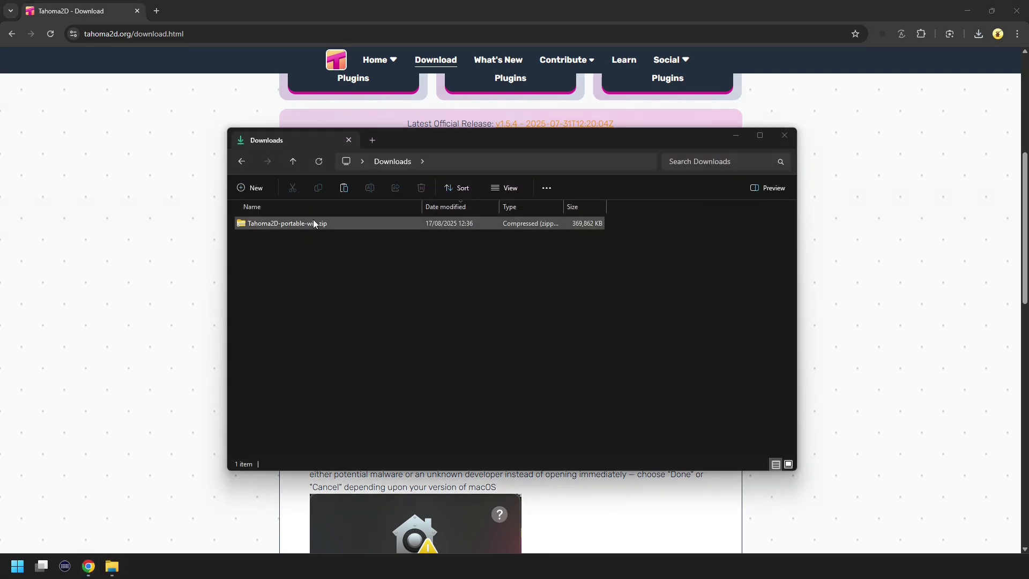
Extract Tahoma2D-portable-win.zip into Downloads without opening the extracted files afterwards
right_click(313, 220)
click(359, 359)
click(414, 259)
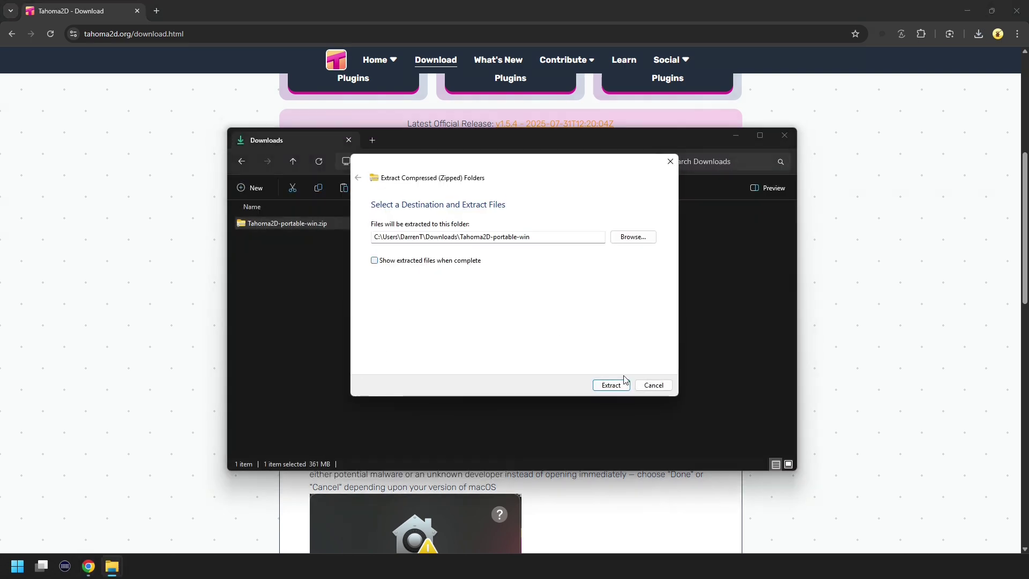
click(611, 384)
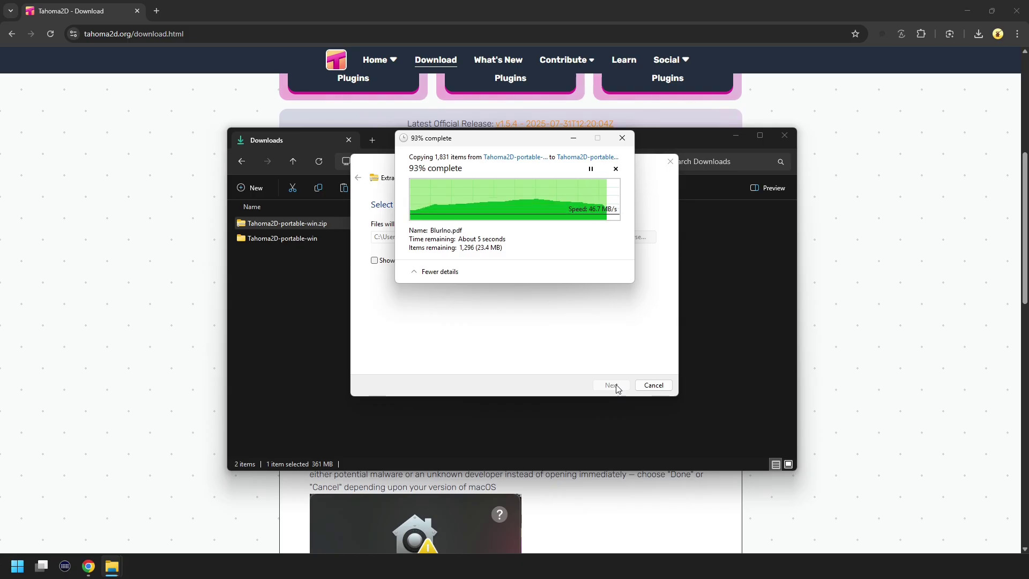
Copy the extracted Tahoma2D subfolder into D:\Program Files (local)
double_click(283, 239)
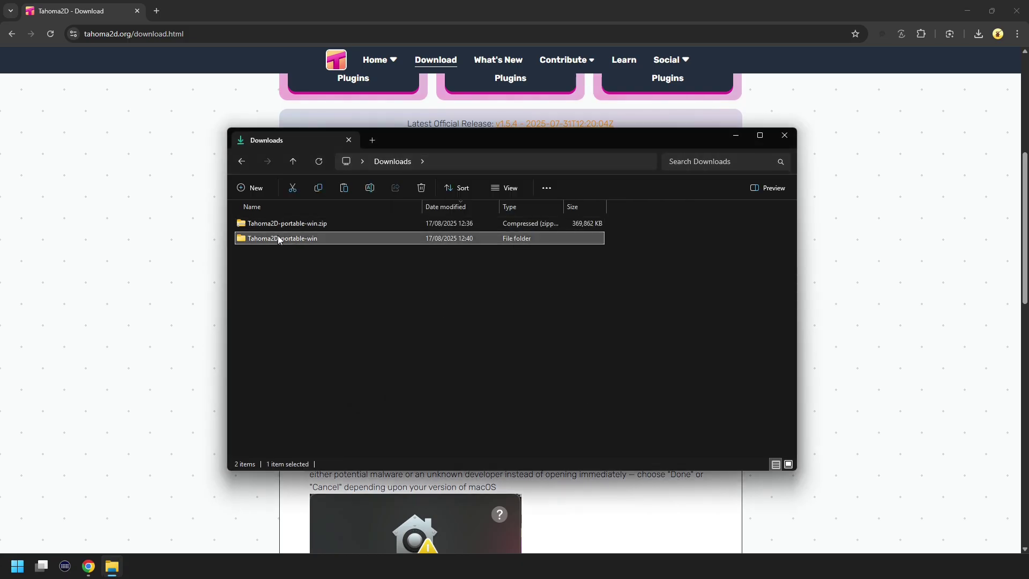
right_click(265, 238)
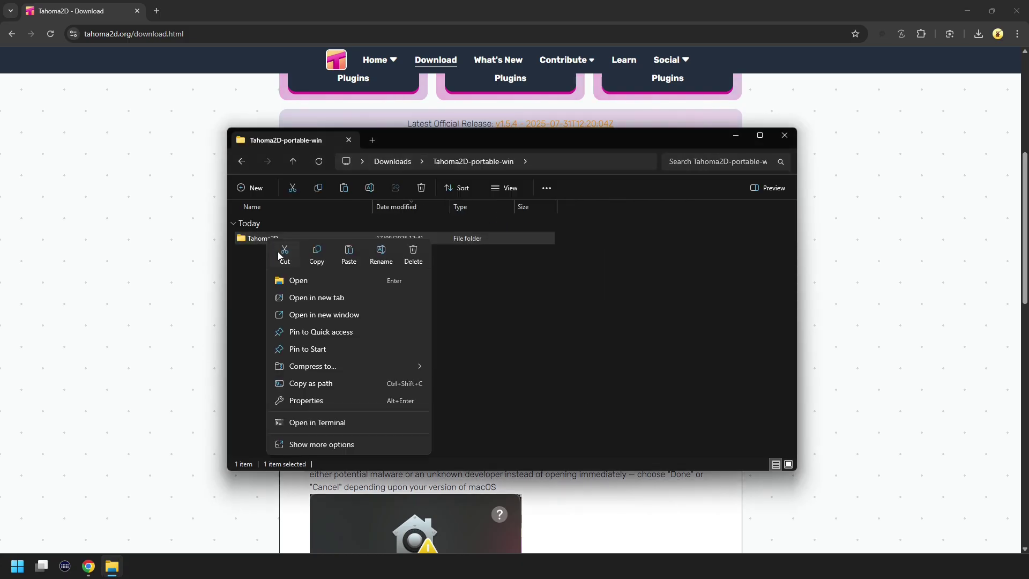
click(316, 255)
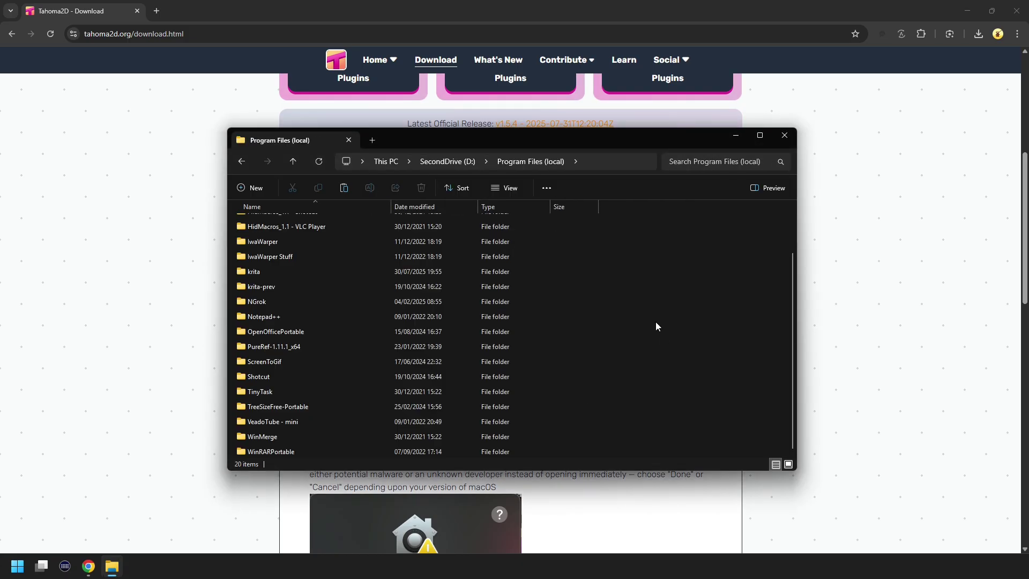
right_click(655, 322)
click(673, 336)
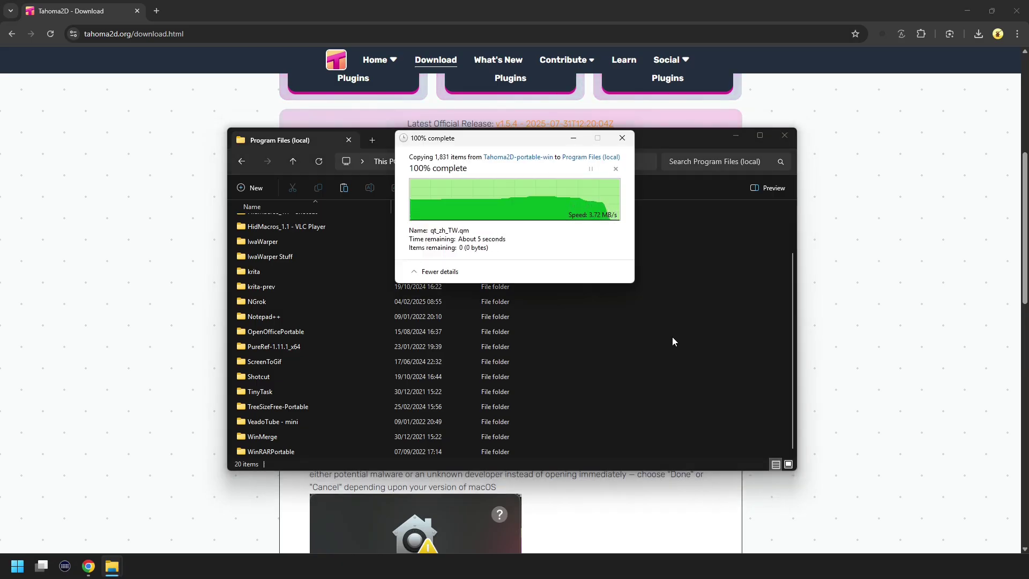
Open the copied Tahoma2D folder and select Tahoma2D.exe among its files
double_click(296, 393)
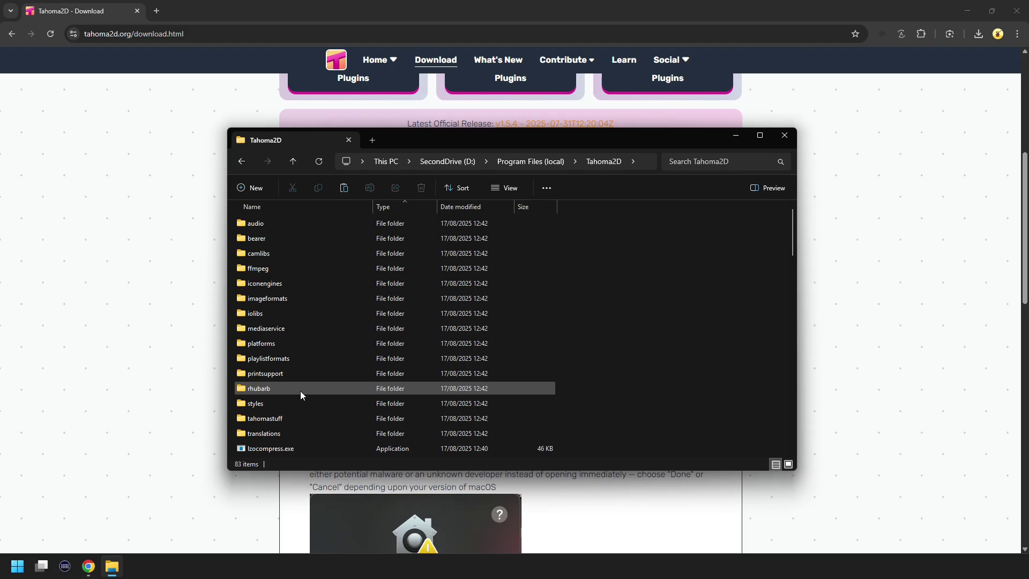
click(410, 208)
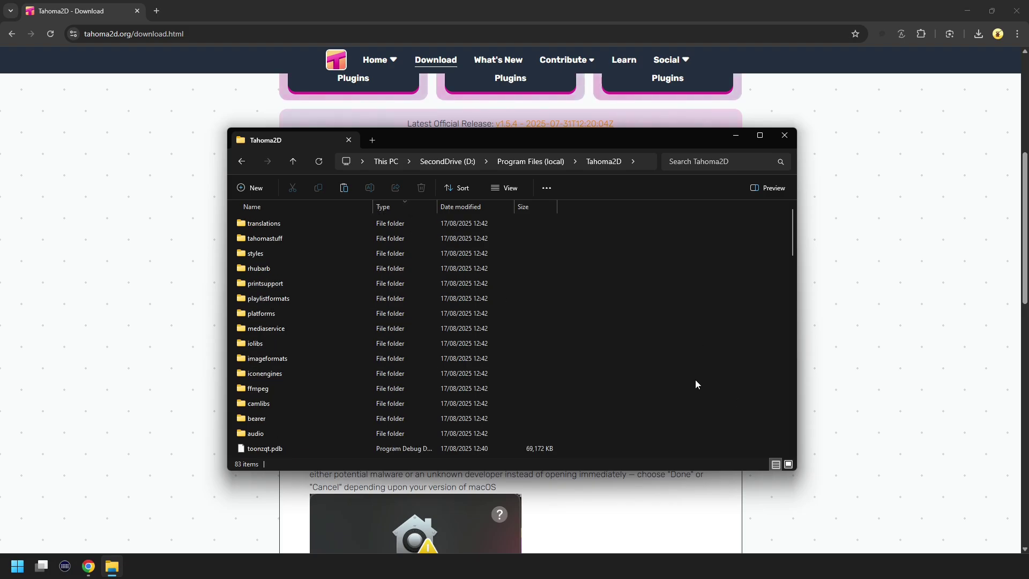
scroll(519, 349, down, 4)
click(382, 207)
scroll(300, 343, down, 2)
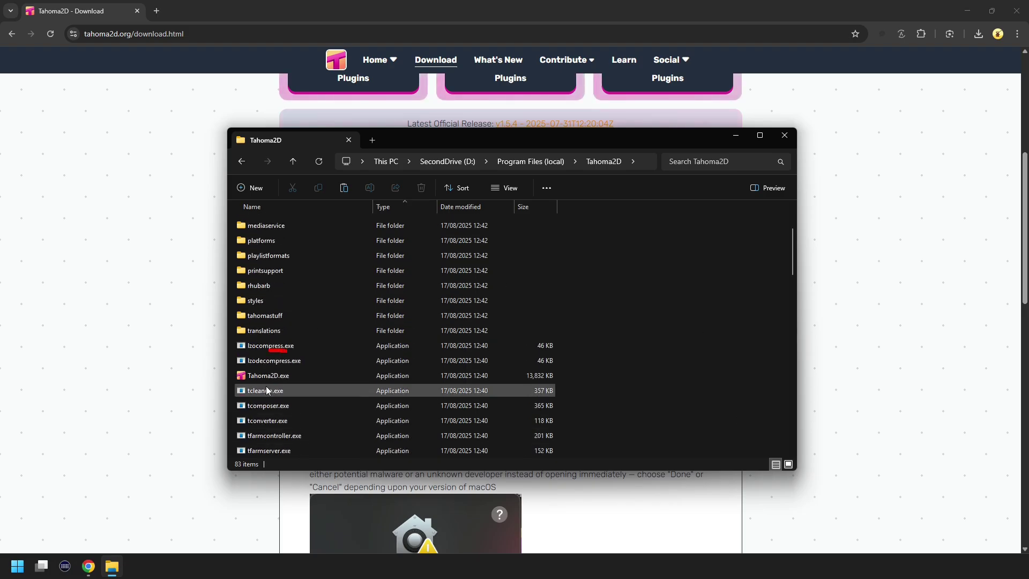
click(267, 377)
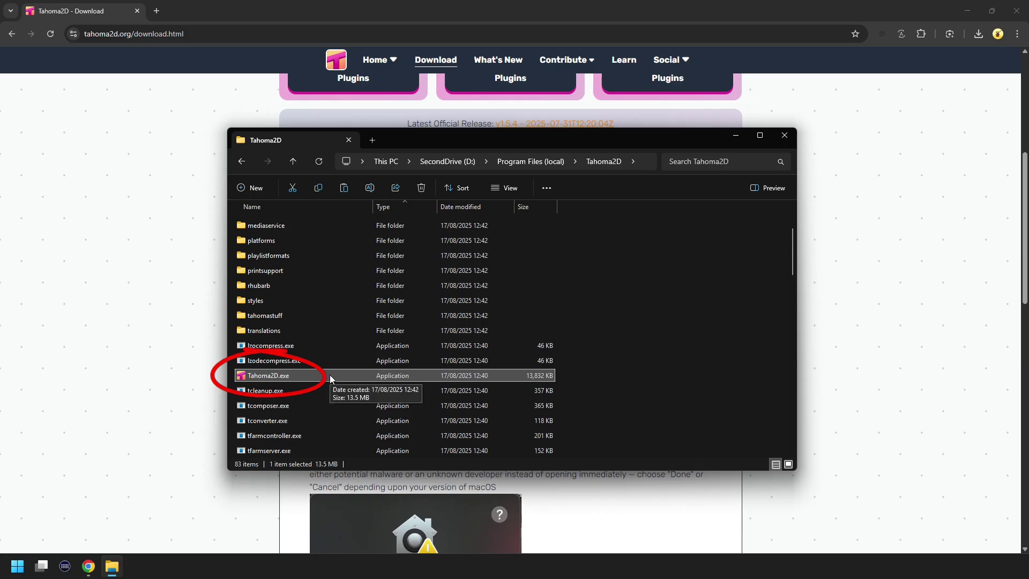
Launch Tahoma2D.exe and choose Run anyway past the SmartScreen warning
double_click(329, 376)
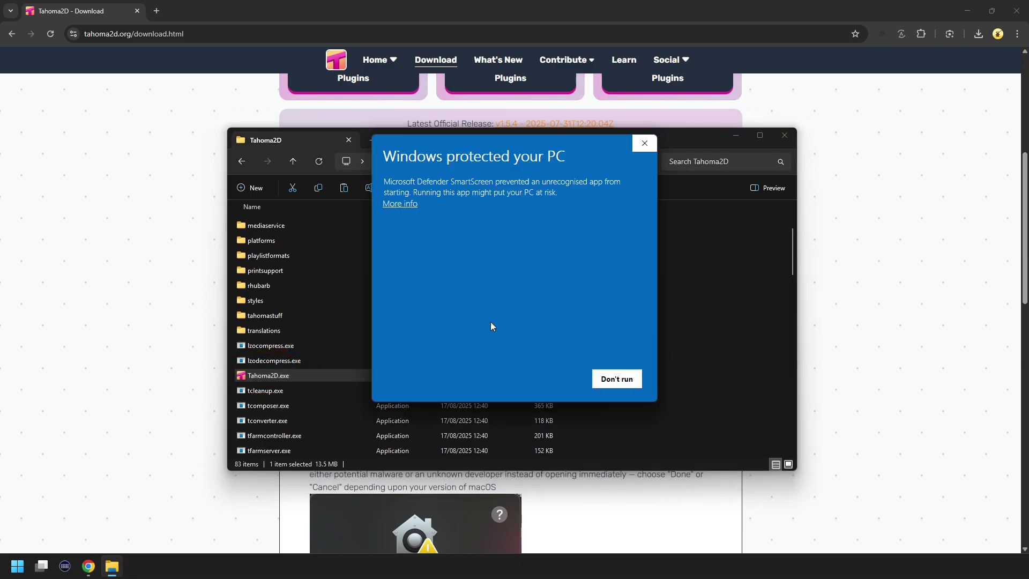
click(404, 204)
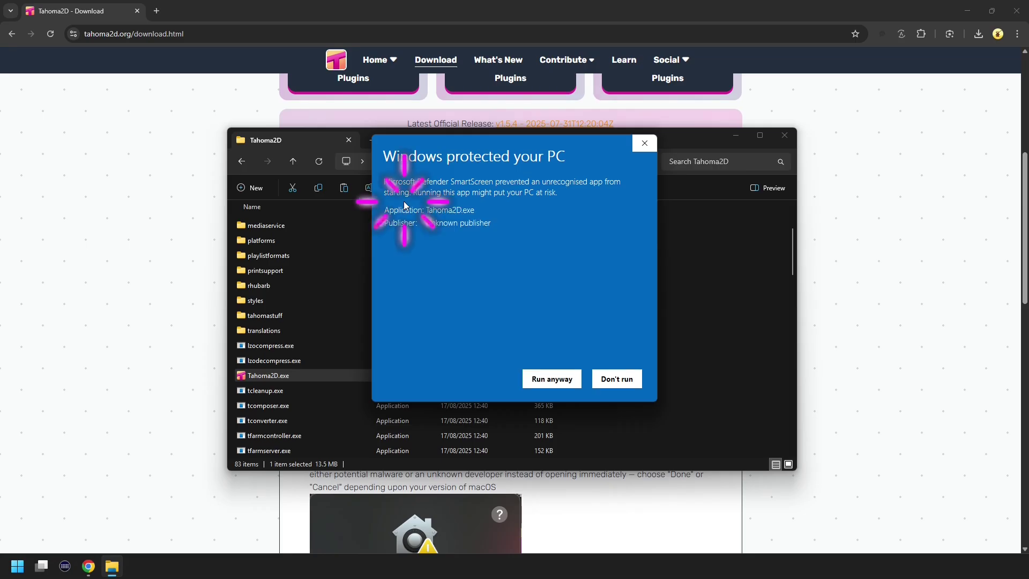
click(562, 379)
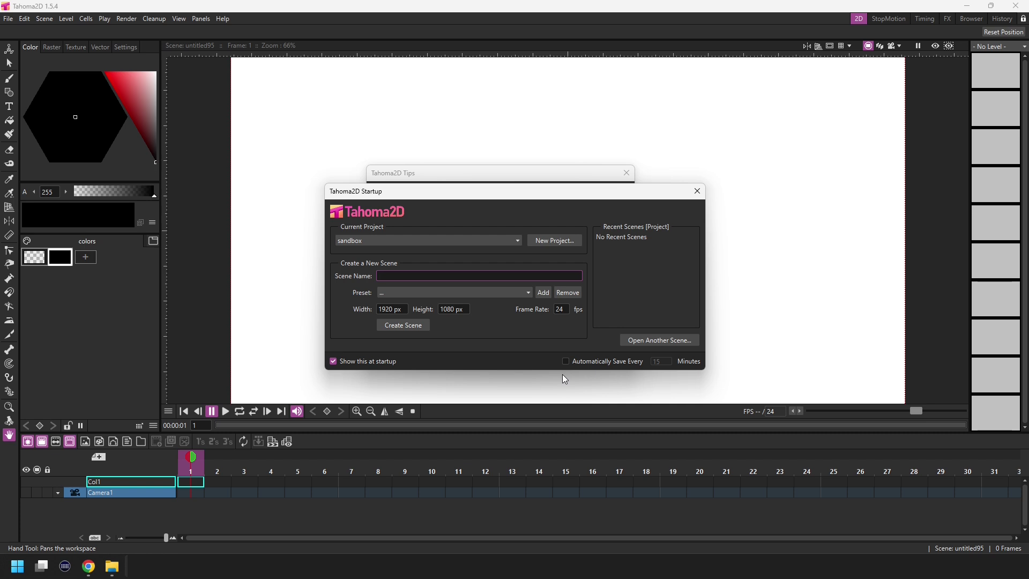
Close the Startup dialog, then move, enlarge, read and close the Tips window
click(696, 191)
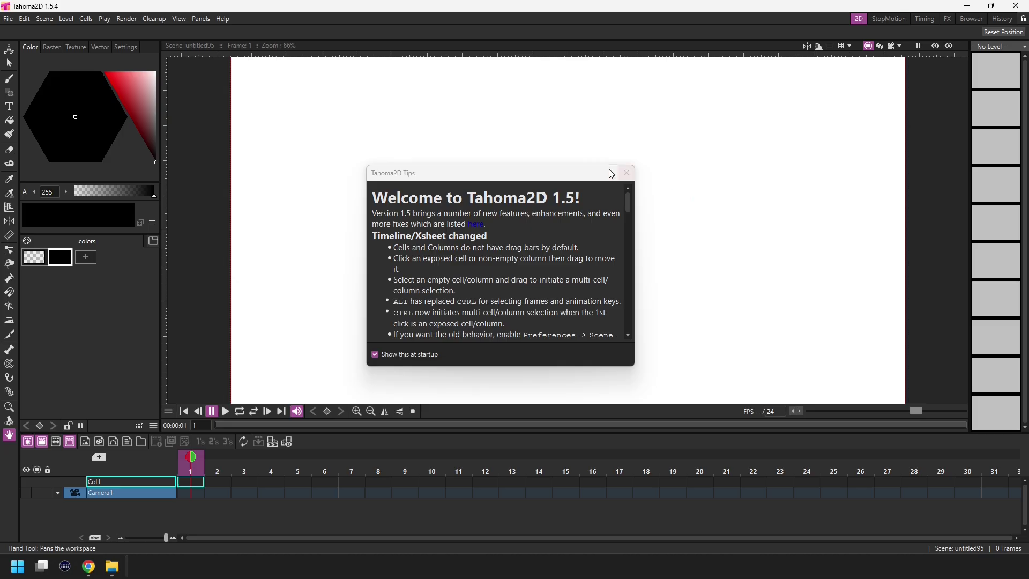
drag(545, 173, 475, 65)
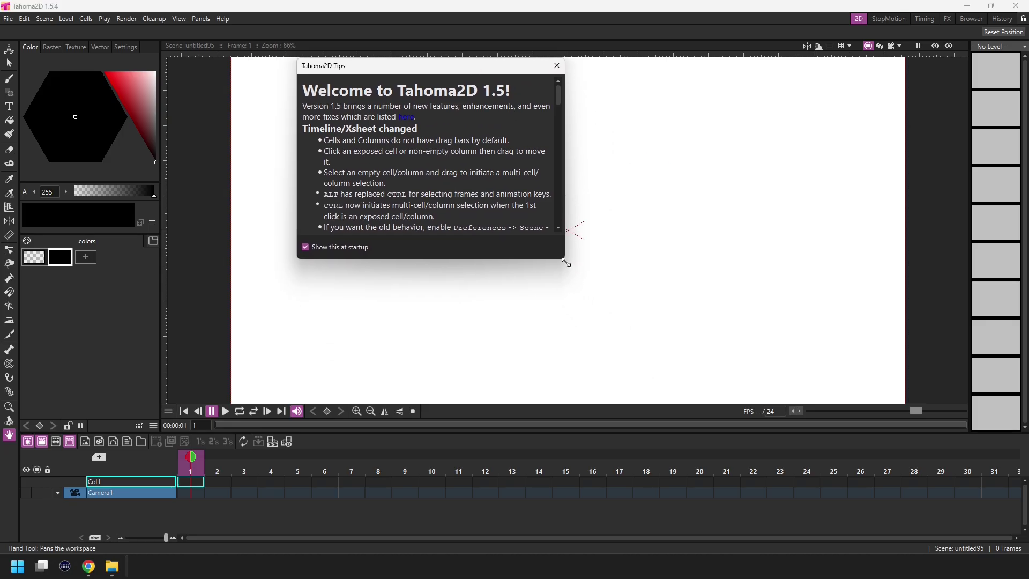
drag(566, 262, 839, 434)
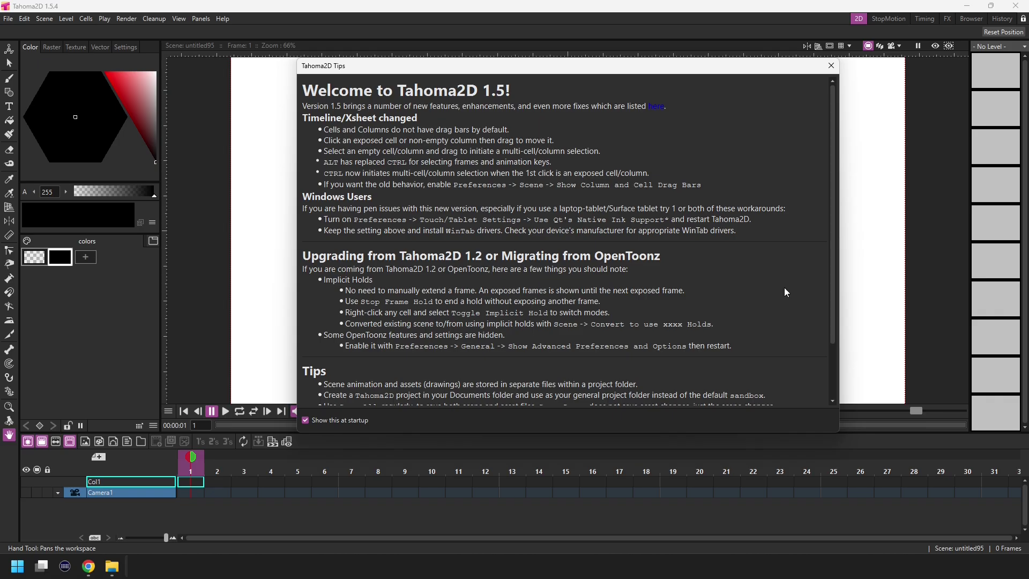
scroll(785, 289, down, 3)
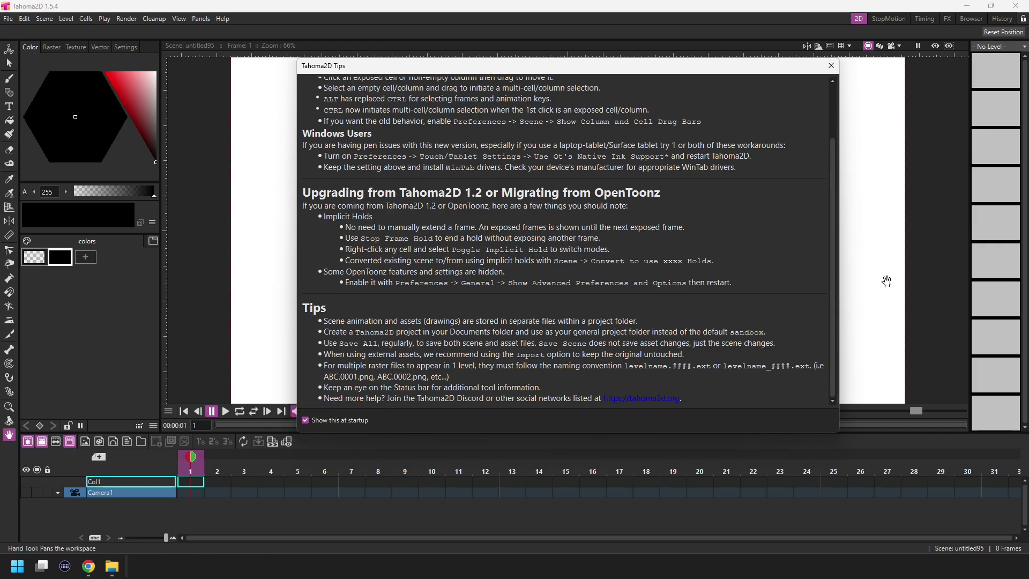
click(831, 65)
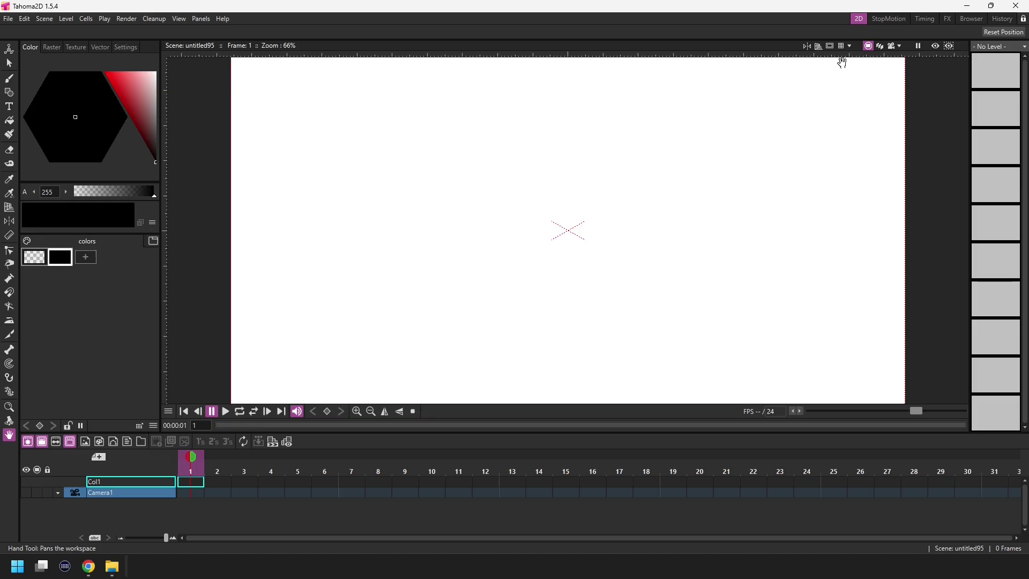
click(217, 18)
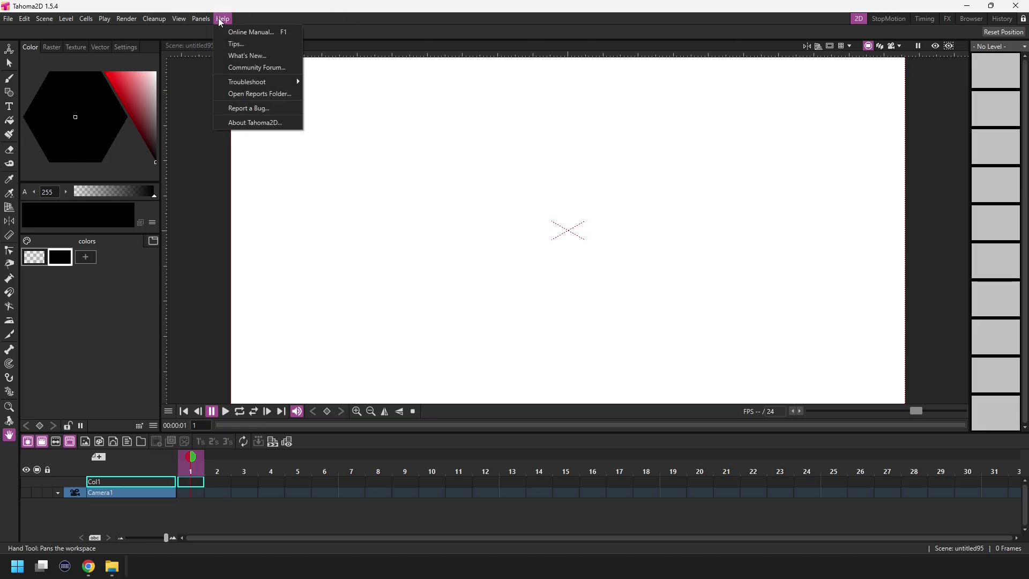
click(254, 45)
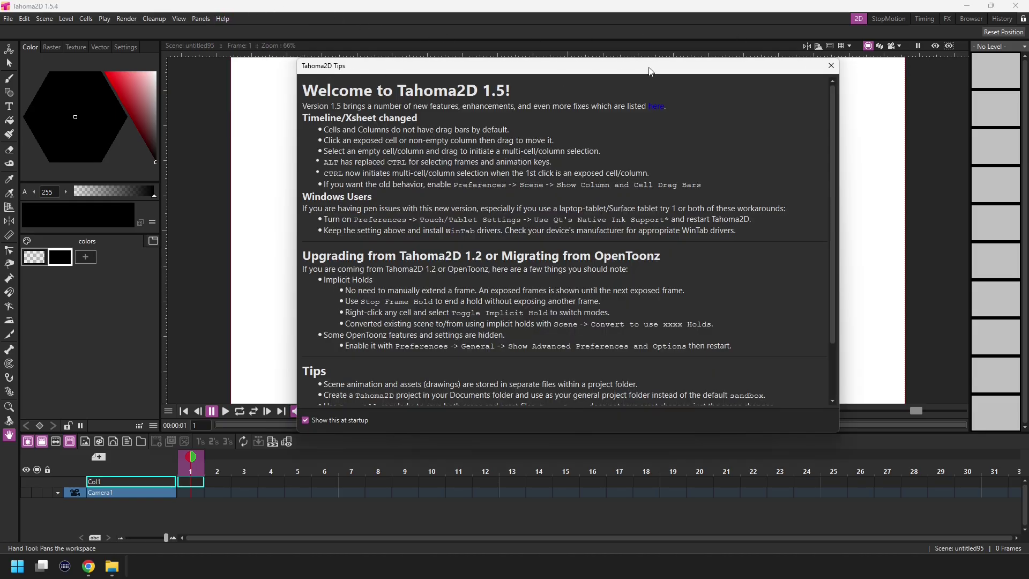
click(831, 71)
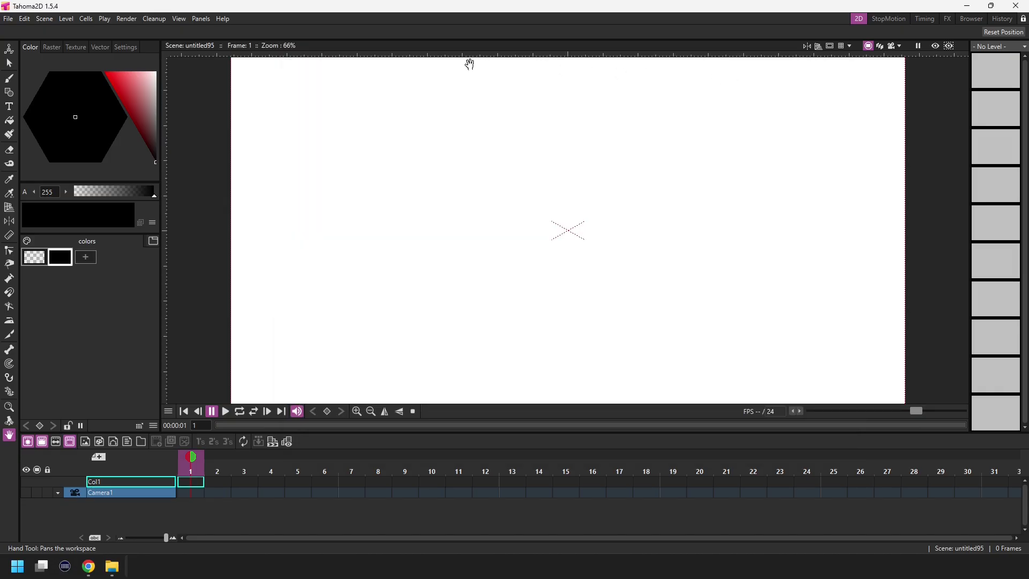
click(202, 20)
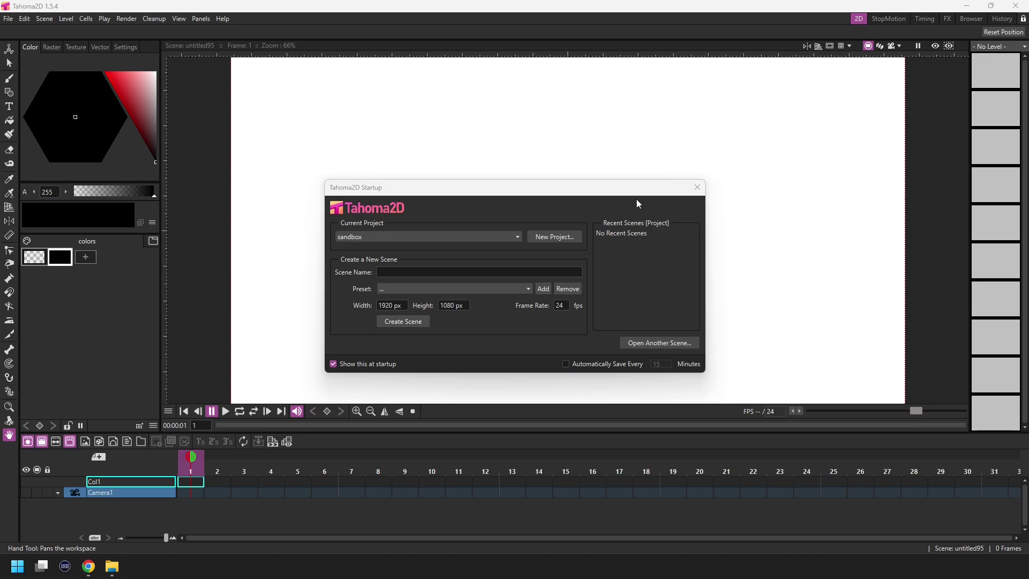
click(696, 188)
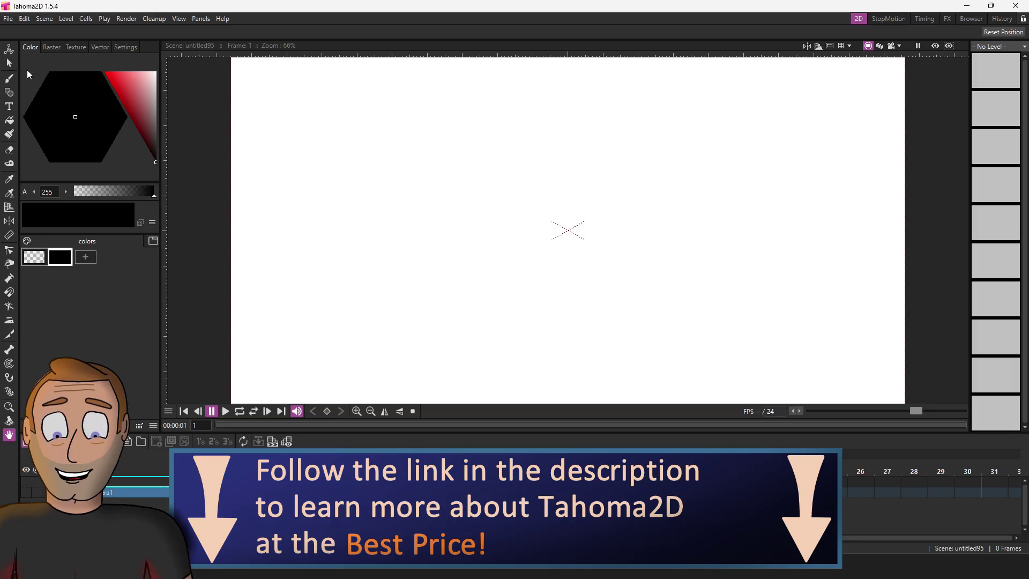
In Preferences, set Default Project Path to D:\Tahoma, then view the Interface category
click(9, 19)
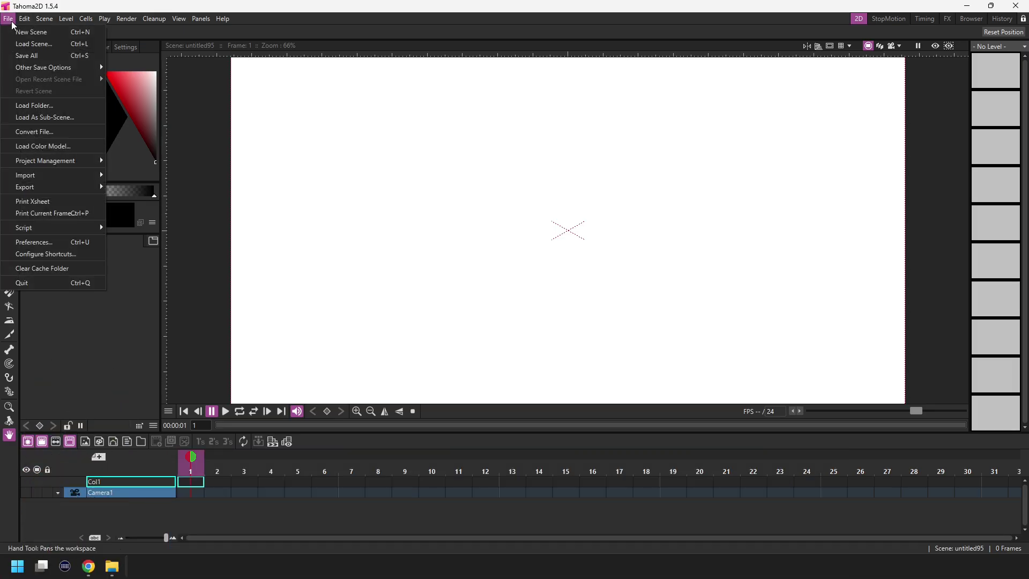
click(67, 244)
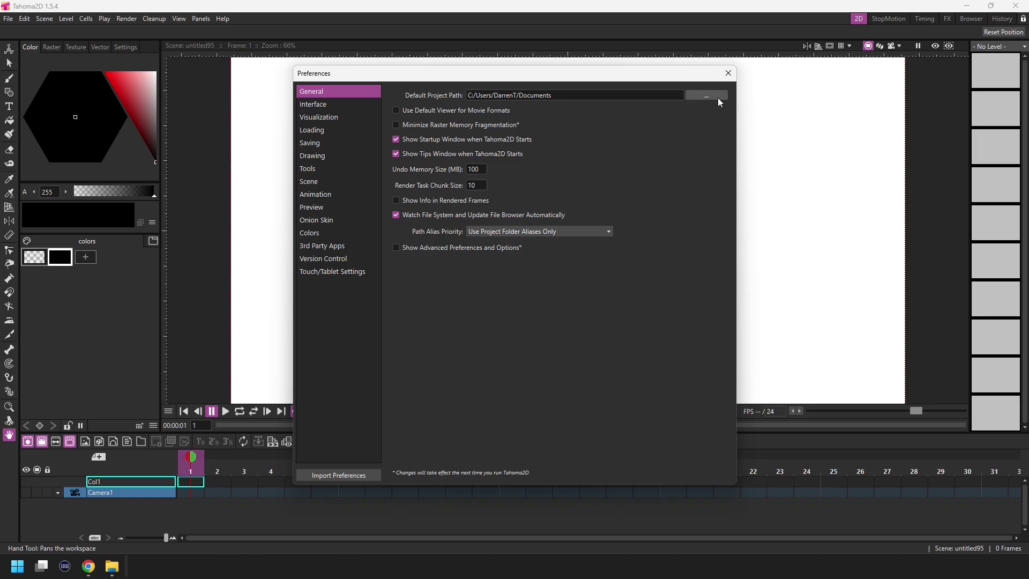
click(706, 96)
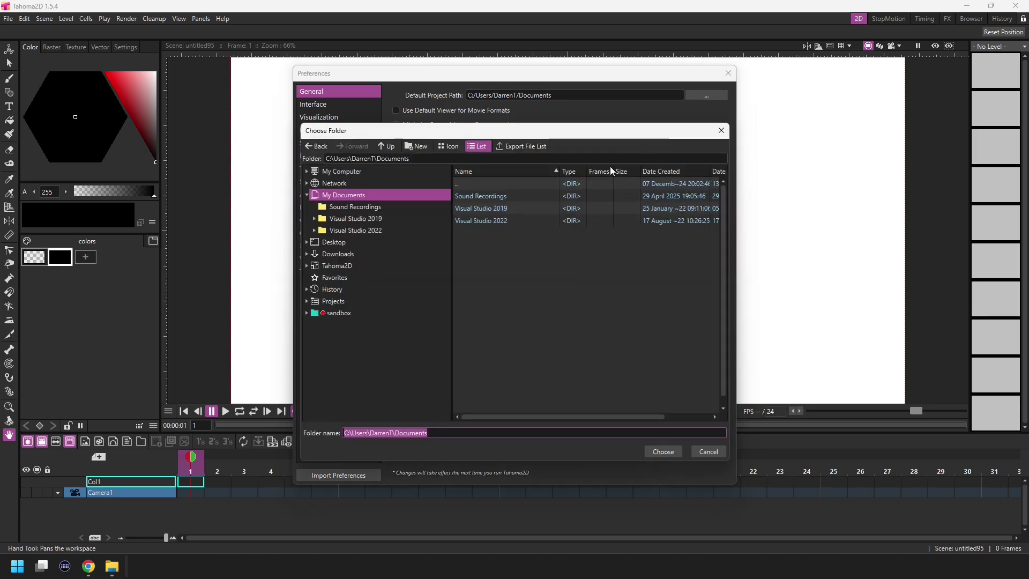
click(307, 171)
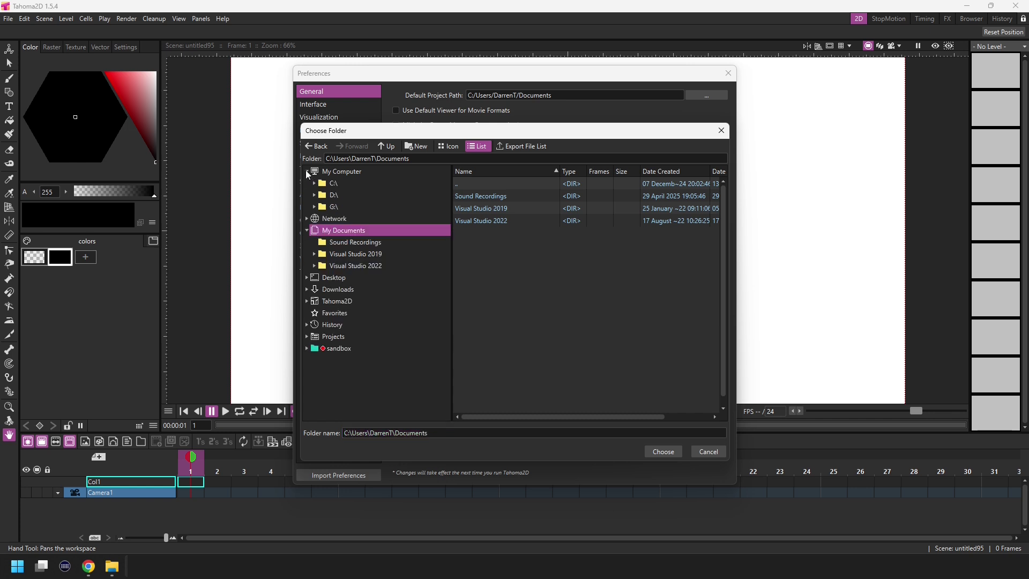
click(314, 195)
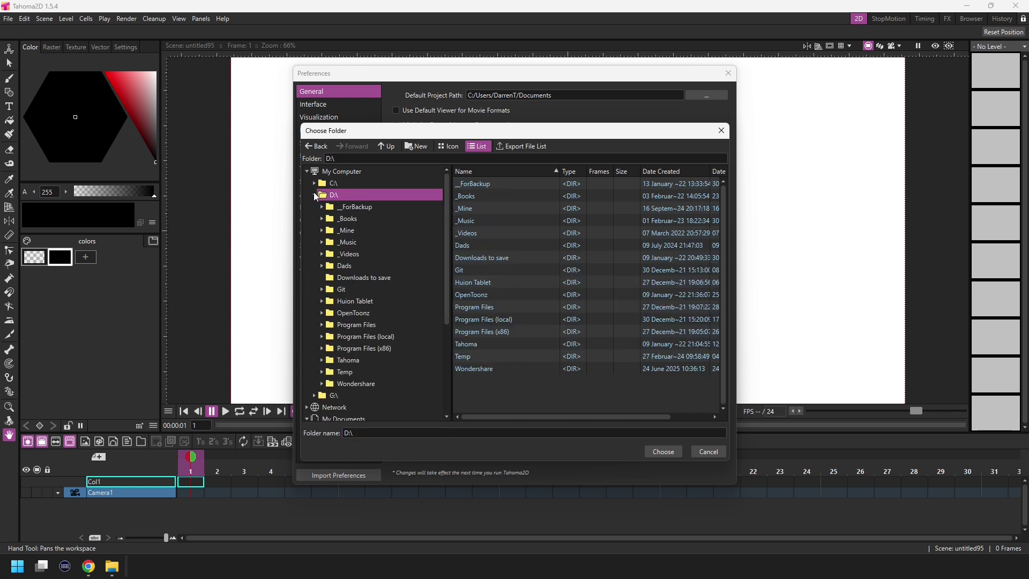
click(348, 360)
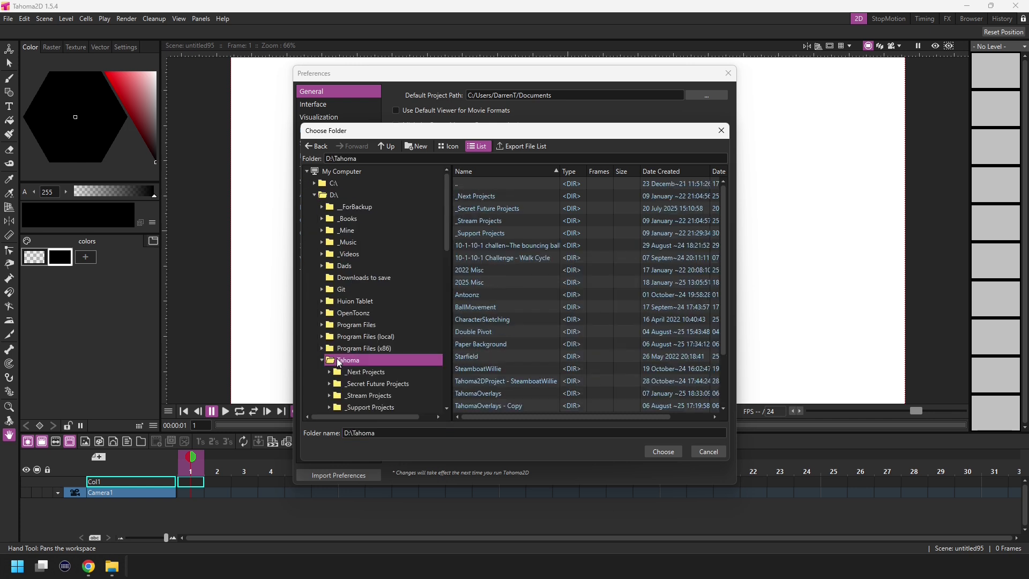
click(663, 453)
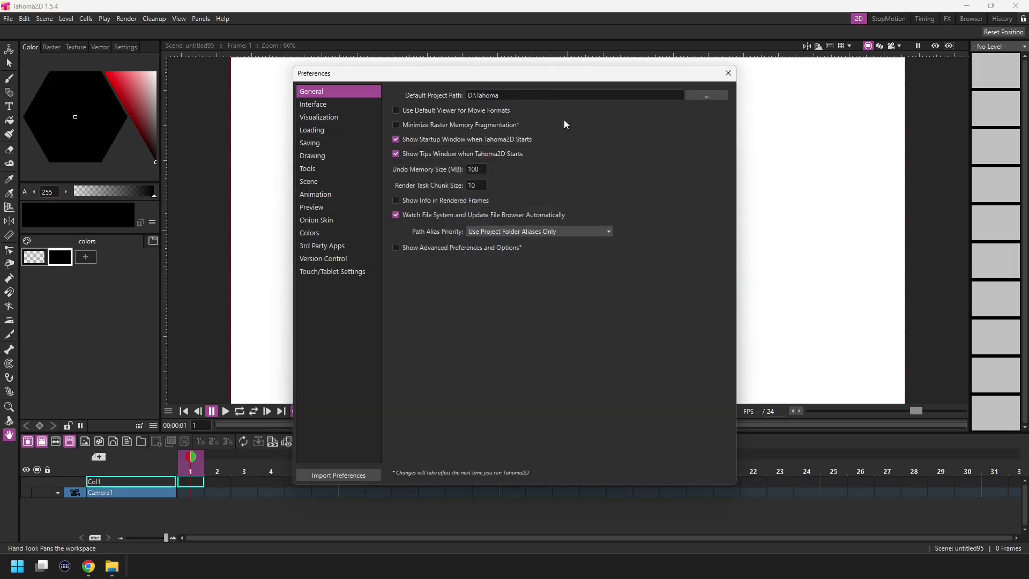
click(334, 106)
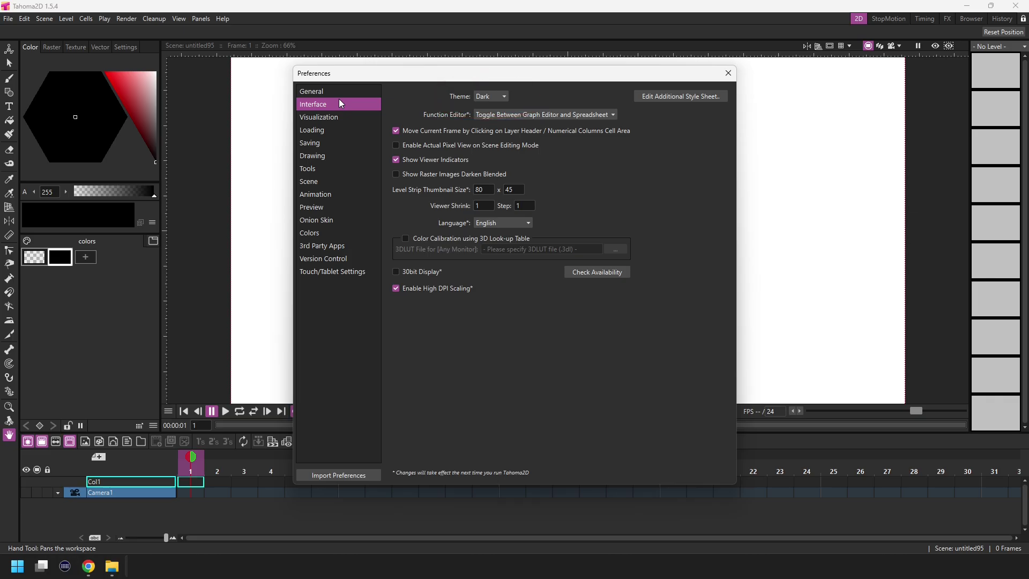
click(488, 96)
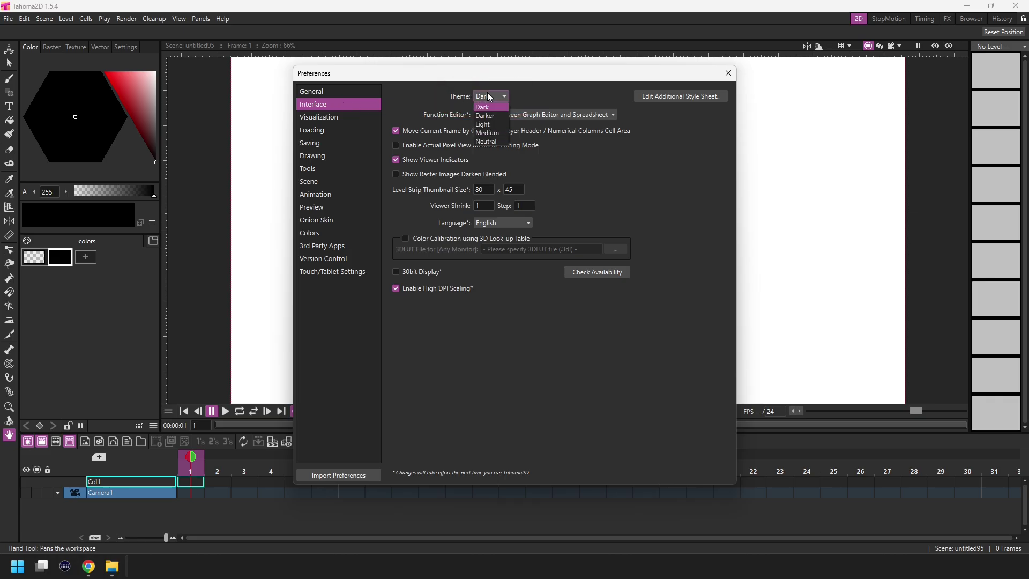
click(493, 116)
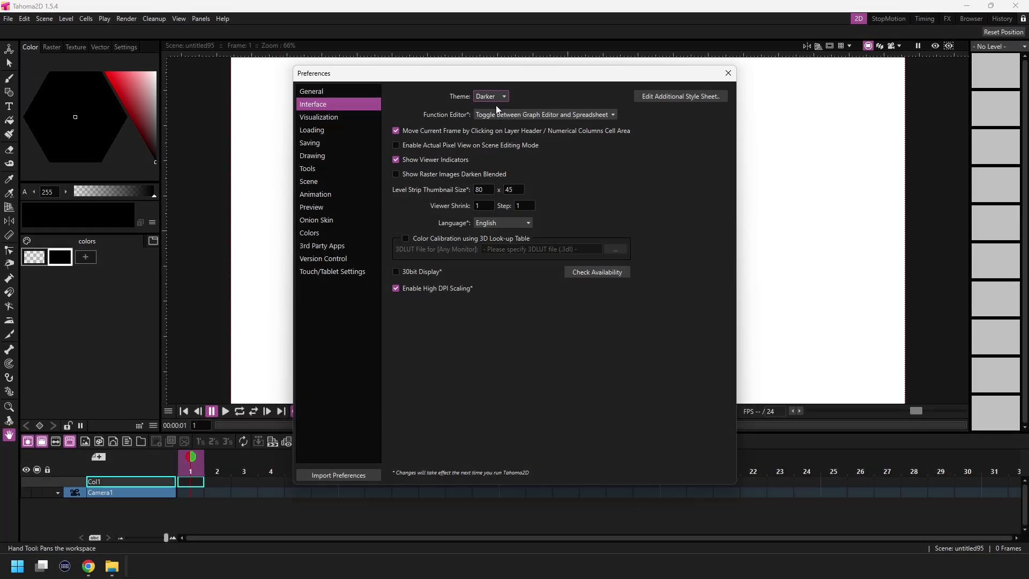
click(490, 133)
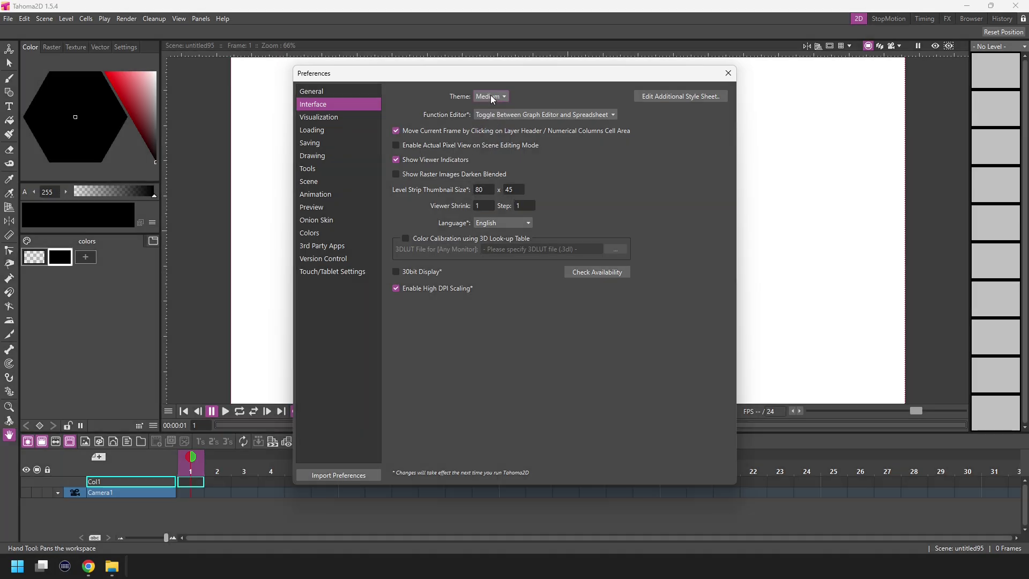
click(490, 96)
click(494, 124)
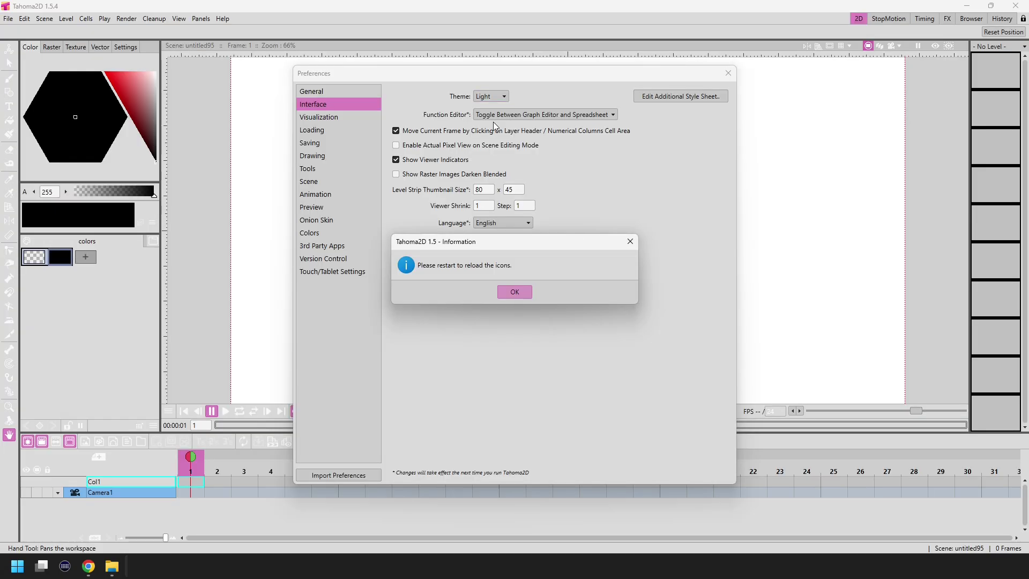
click(514, 291)
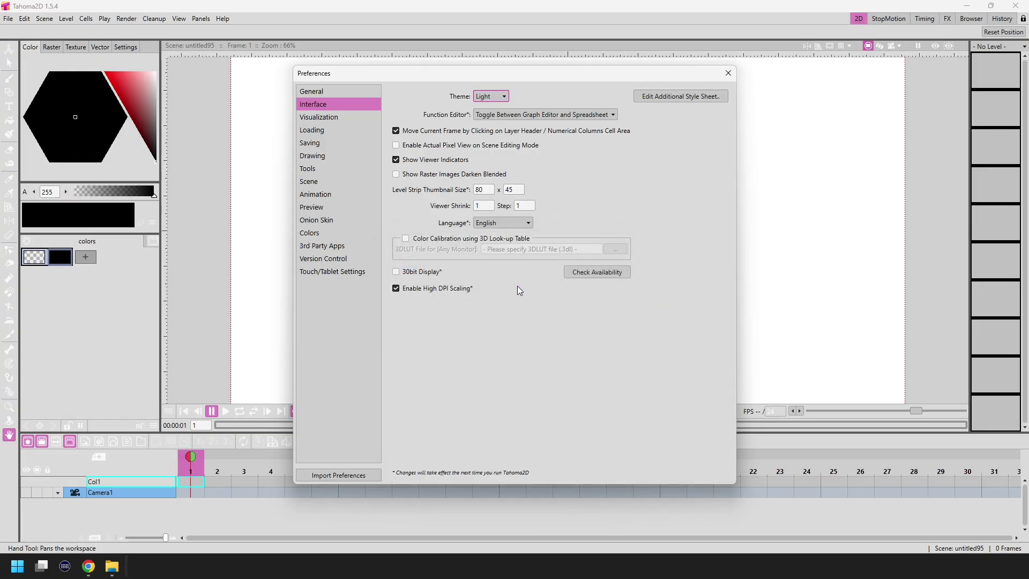
click(498, 95)
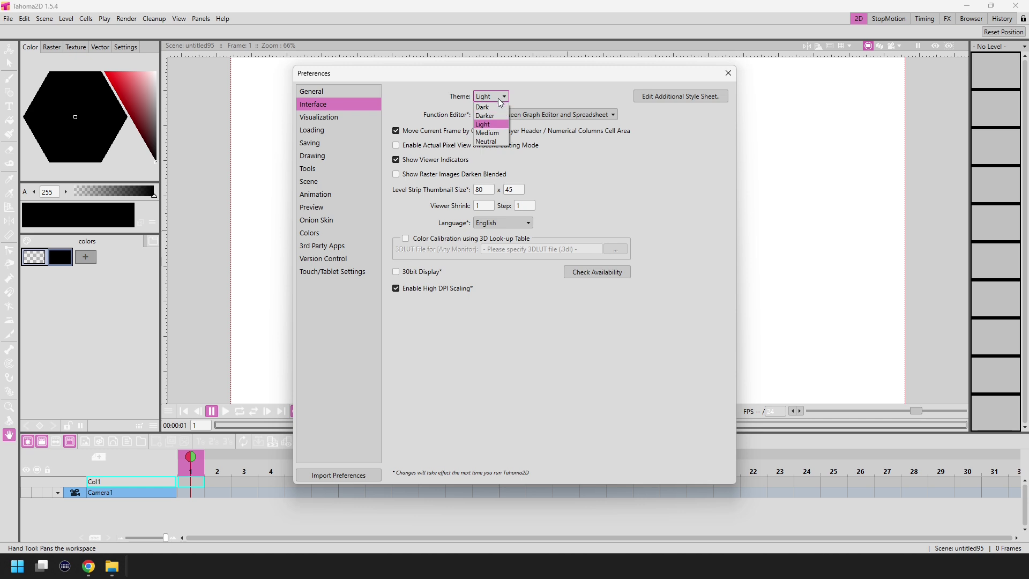
click(497, 105)
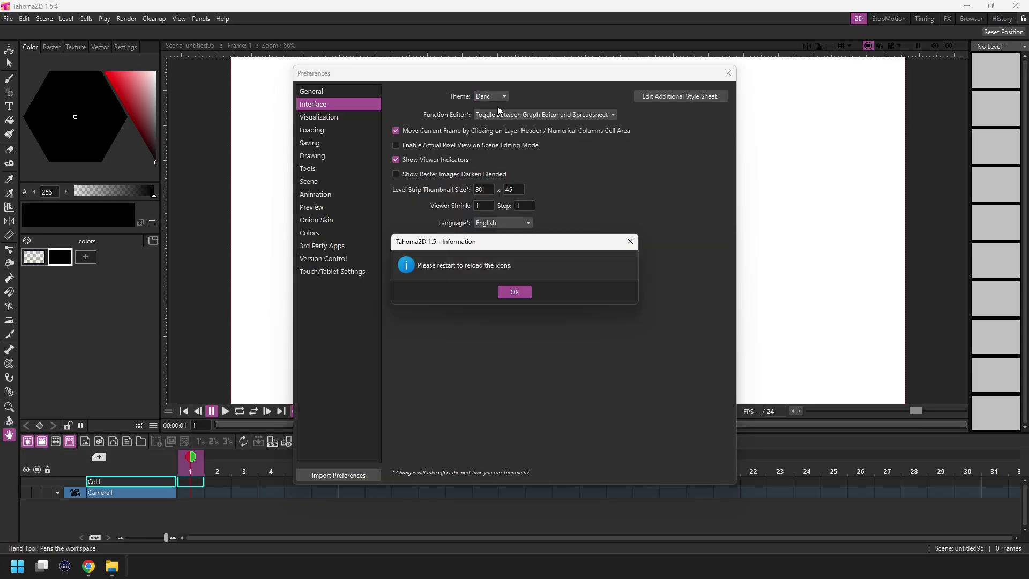
click(517, 292)
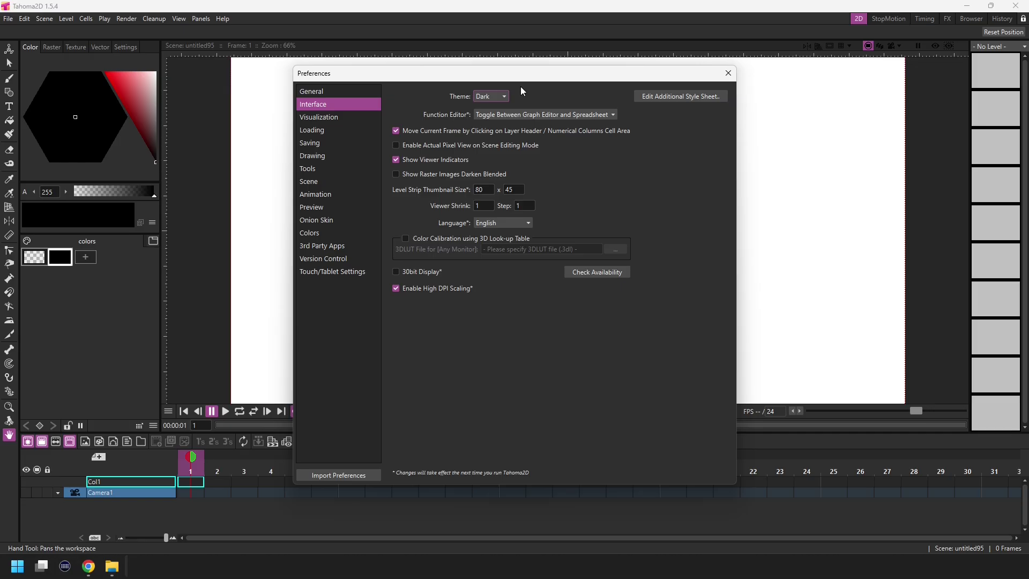
Close the Preferences window with the Dark theme and D:\Tahoma path kept
click(727, 73)
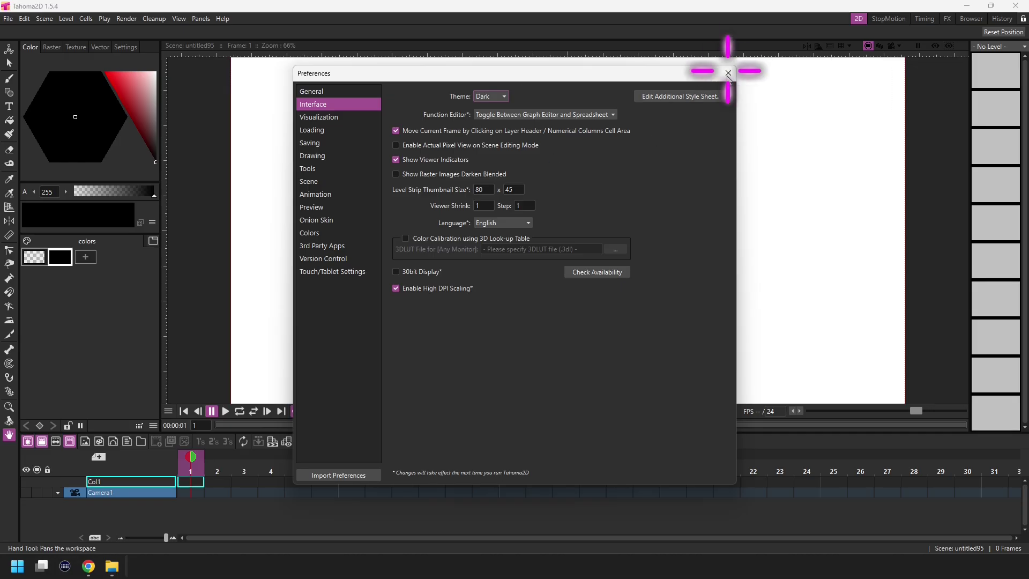